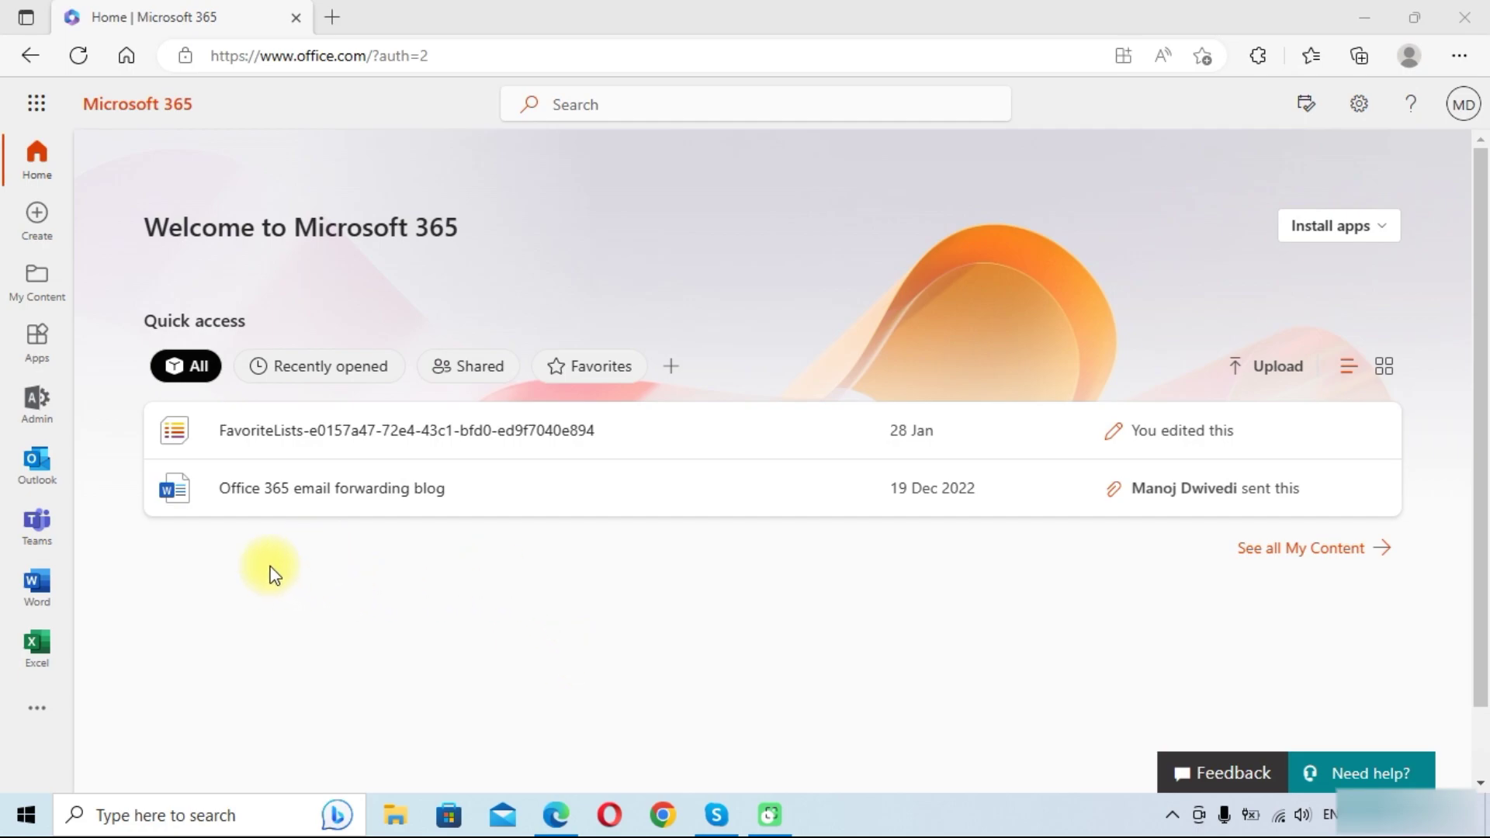
Step: Open the Microsoft 365 admin center and expand the navigation down to the Admin centers list
{"action": "left_click", "coordinate": [23, 400]}
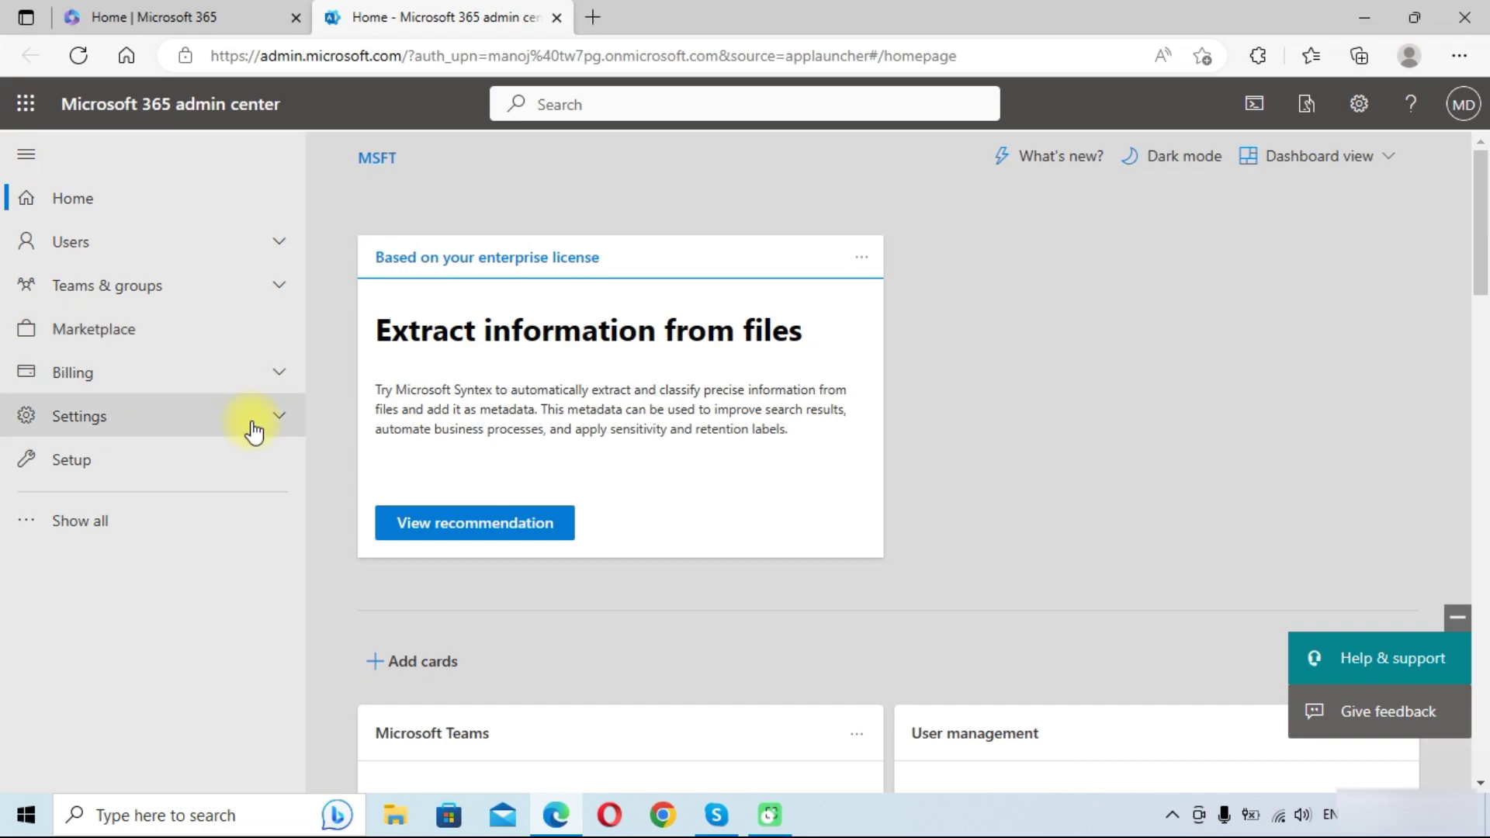
{"action": "left_click", "coordinate": [161, 525]}
{"action": "scroll", "coordinate": [160, 525], "scroll_direction": "down", "scroll_amount": 5}
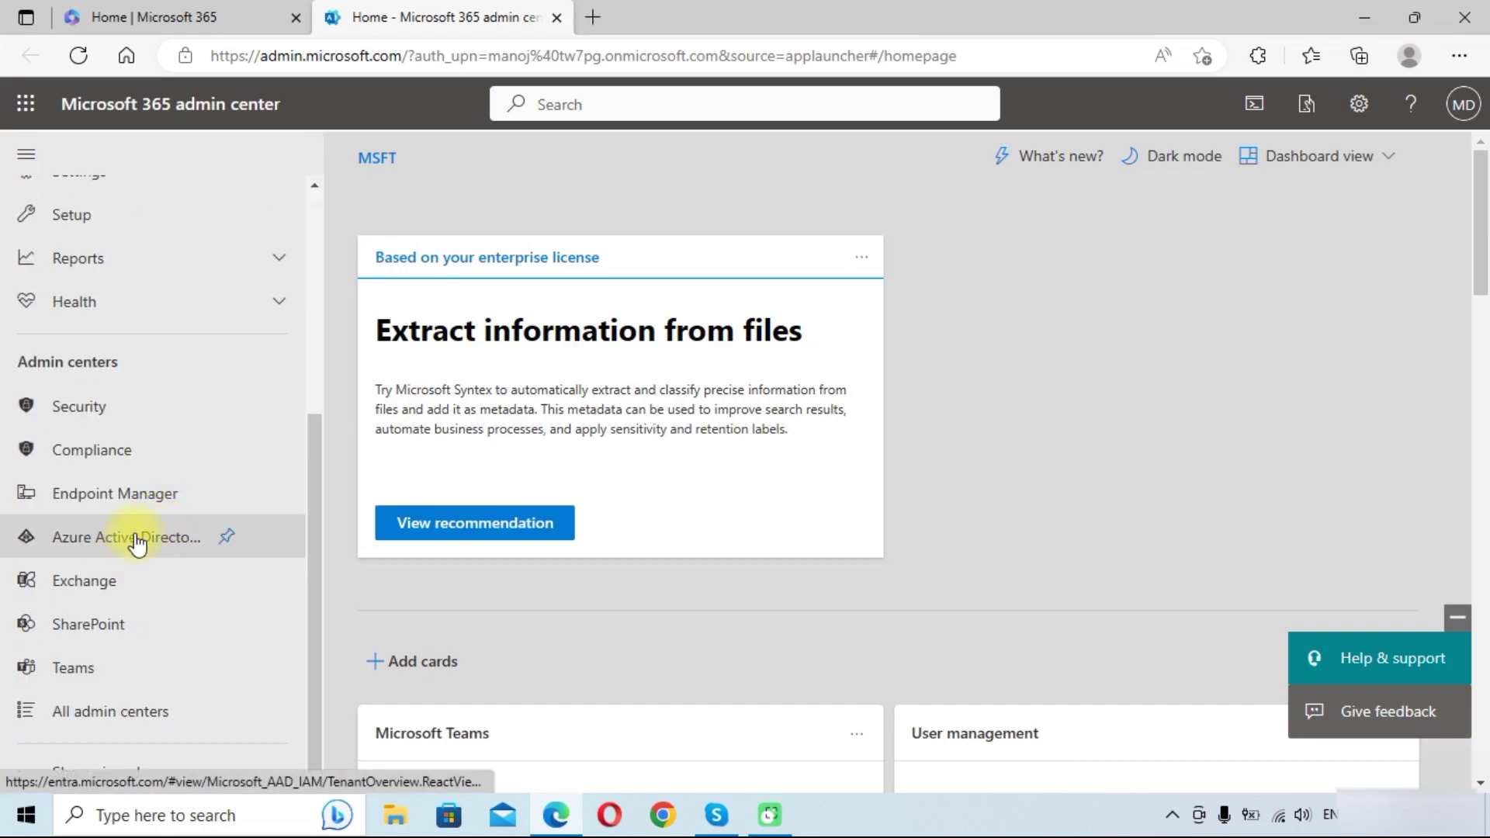
Step: Go to the Exchange admin center's Migration page showing the GoogleWorkspace batch
{"action": "left_click", "coordinate": [110, 582]}
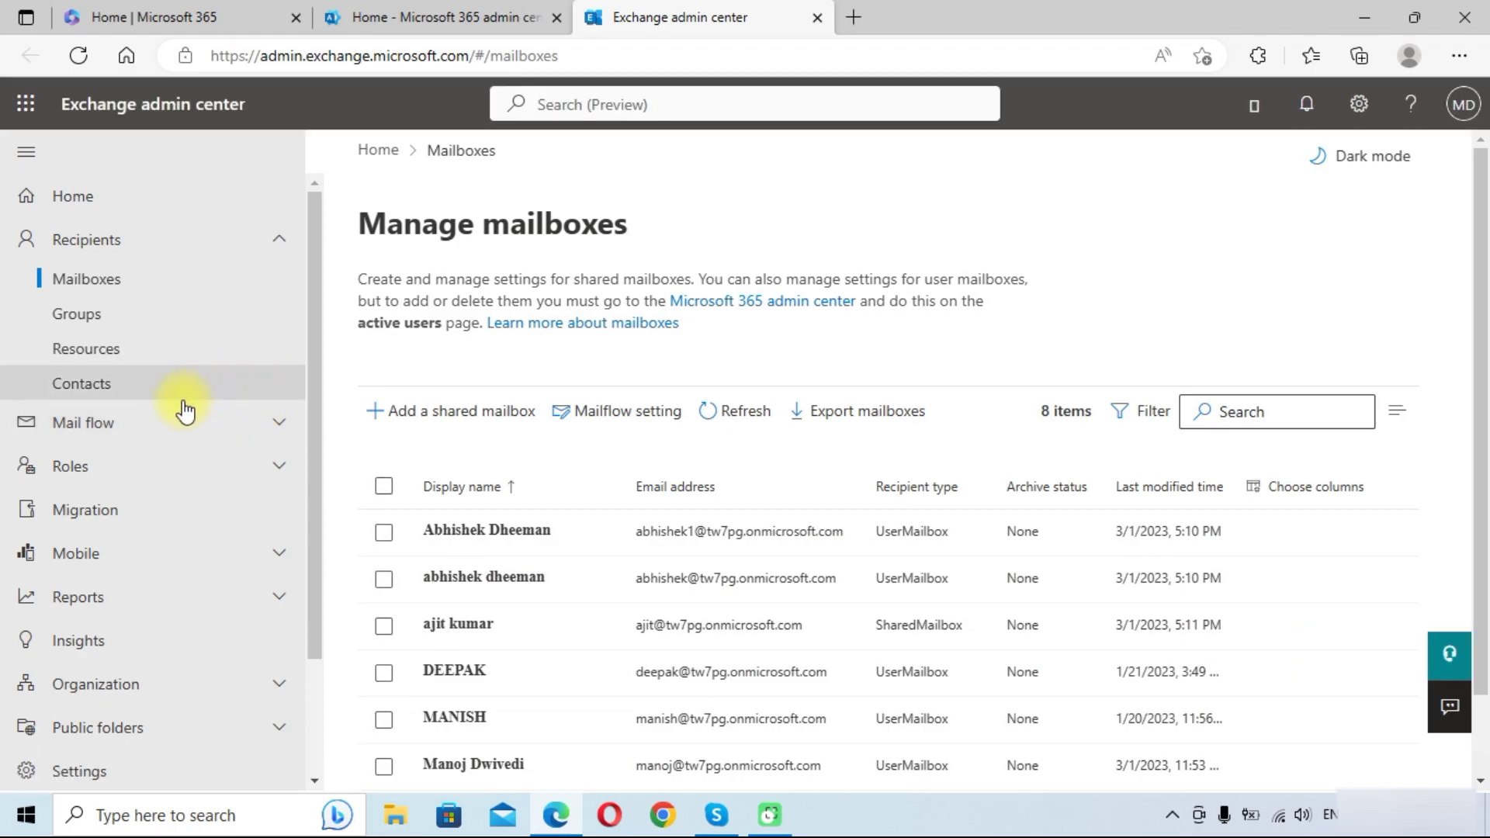
{"action": "left_click", "coordinate": [66, 526]}
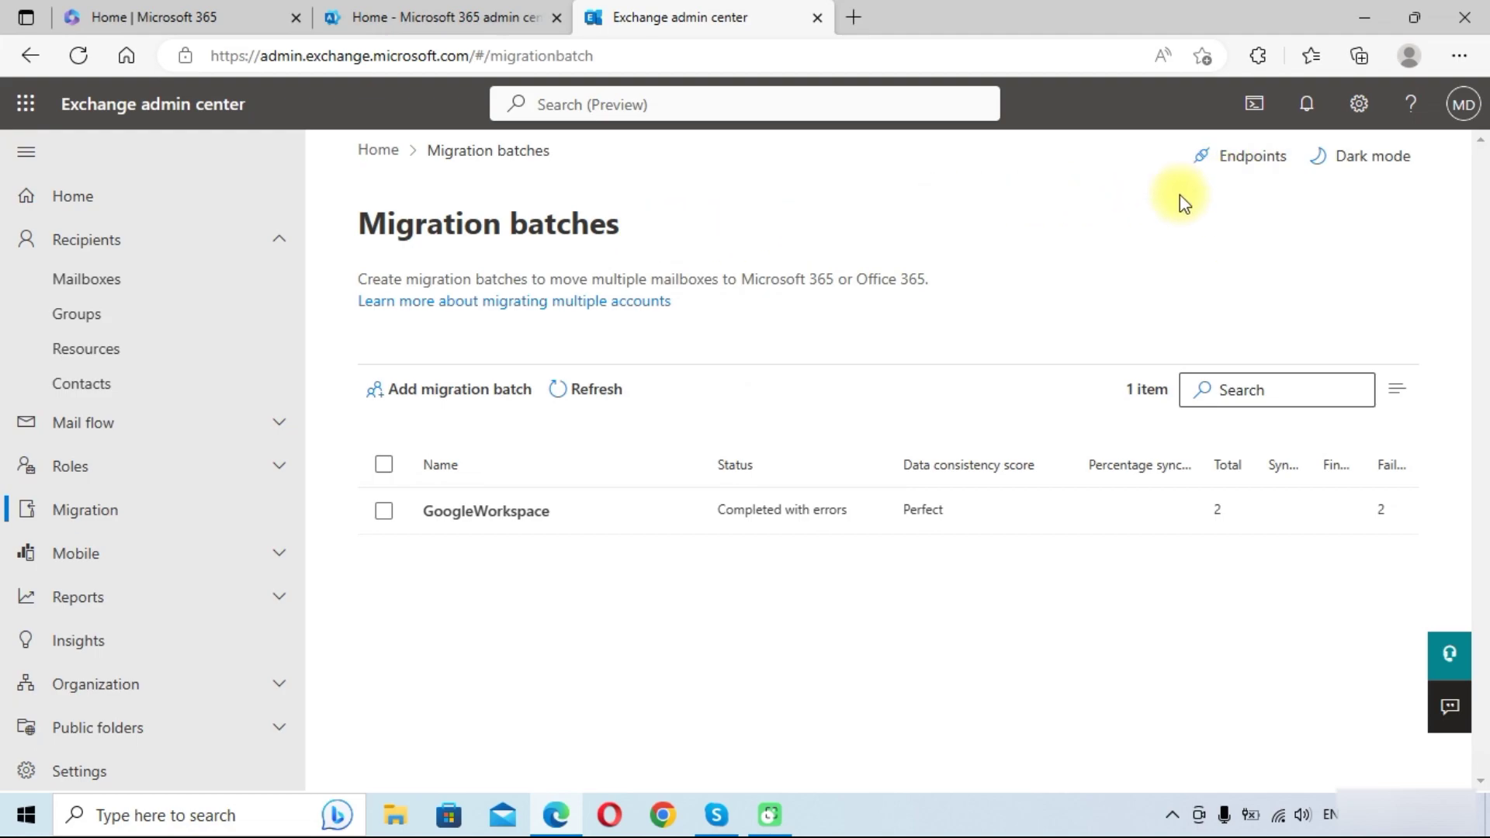
Step: From the Endpoints list, start a new endpoint and show the migration type choices
{"action": "left_click", "coordinate": [1257, 155]}
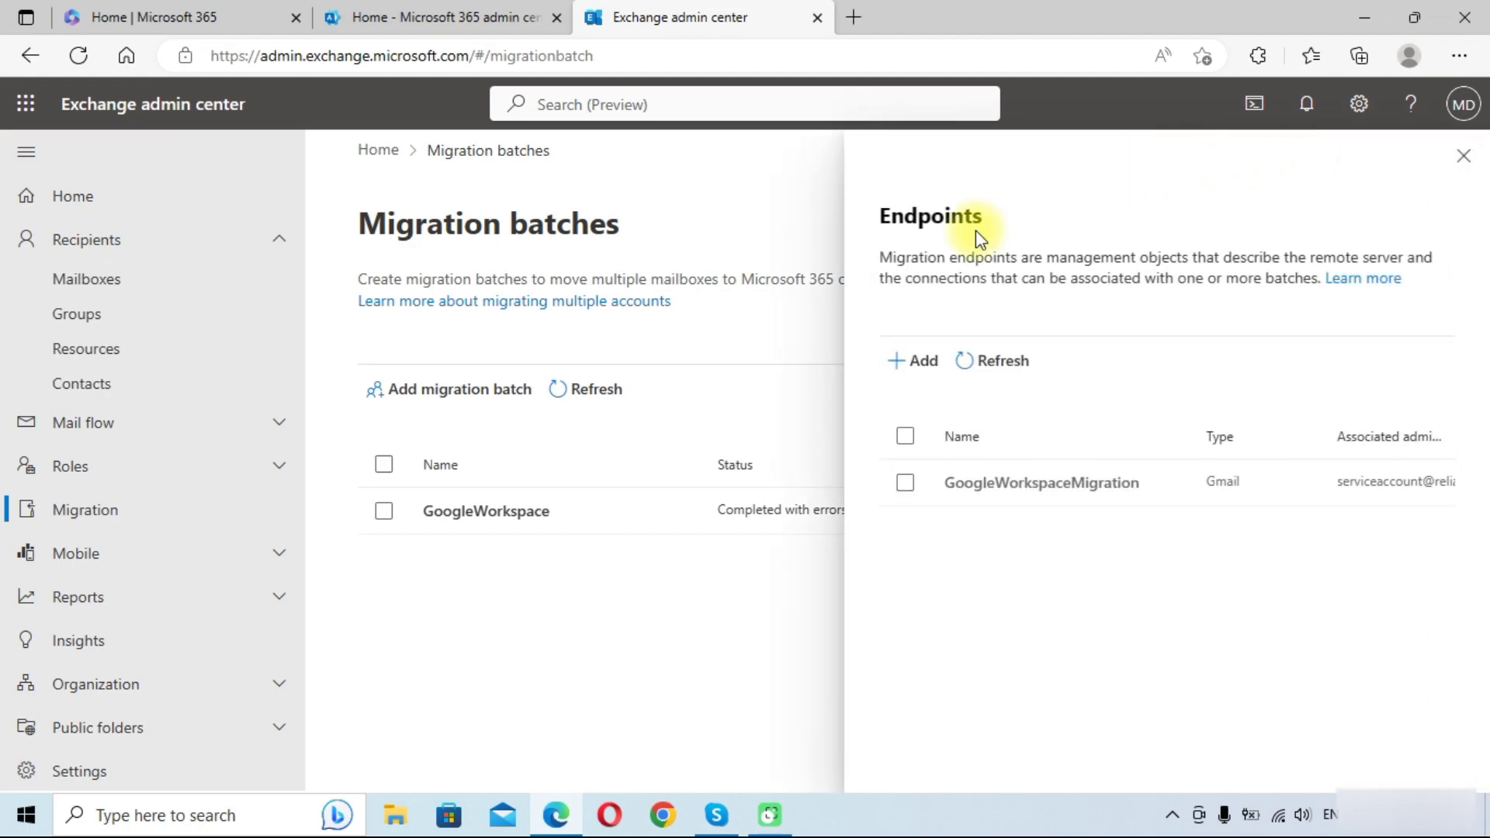
{"action": "left_click", "coordinate": [922, 362]}
{"action": "left_click", "coordinate": [982, 307]}
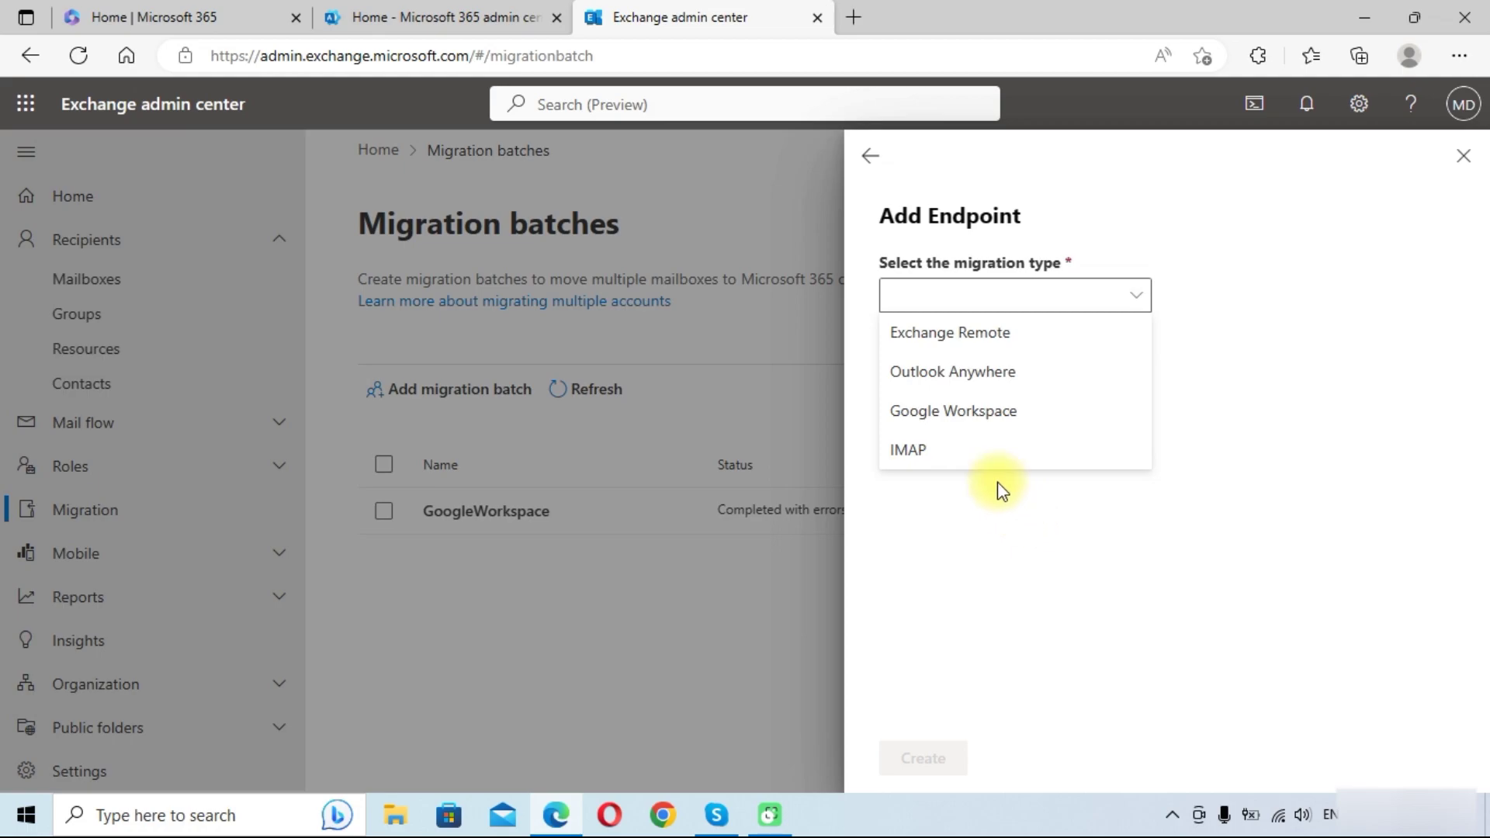
Step: Choose IMAP, name the endpoint 'Migration' and set the server to imap.gmail.com
{"action": "left_click", "coordinate": [949, 448]}
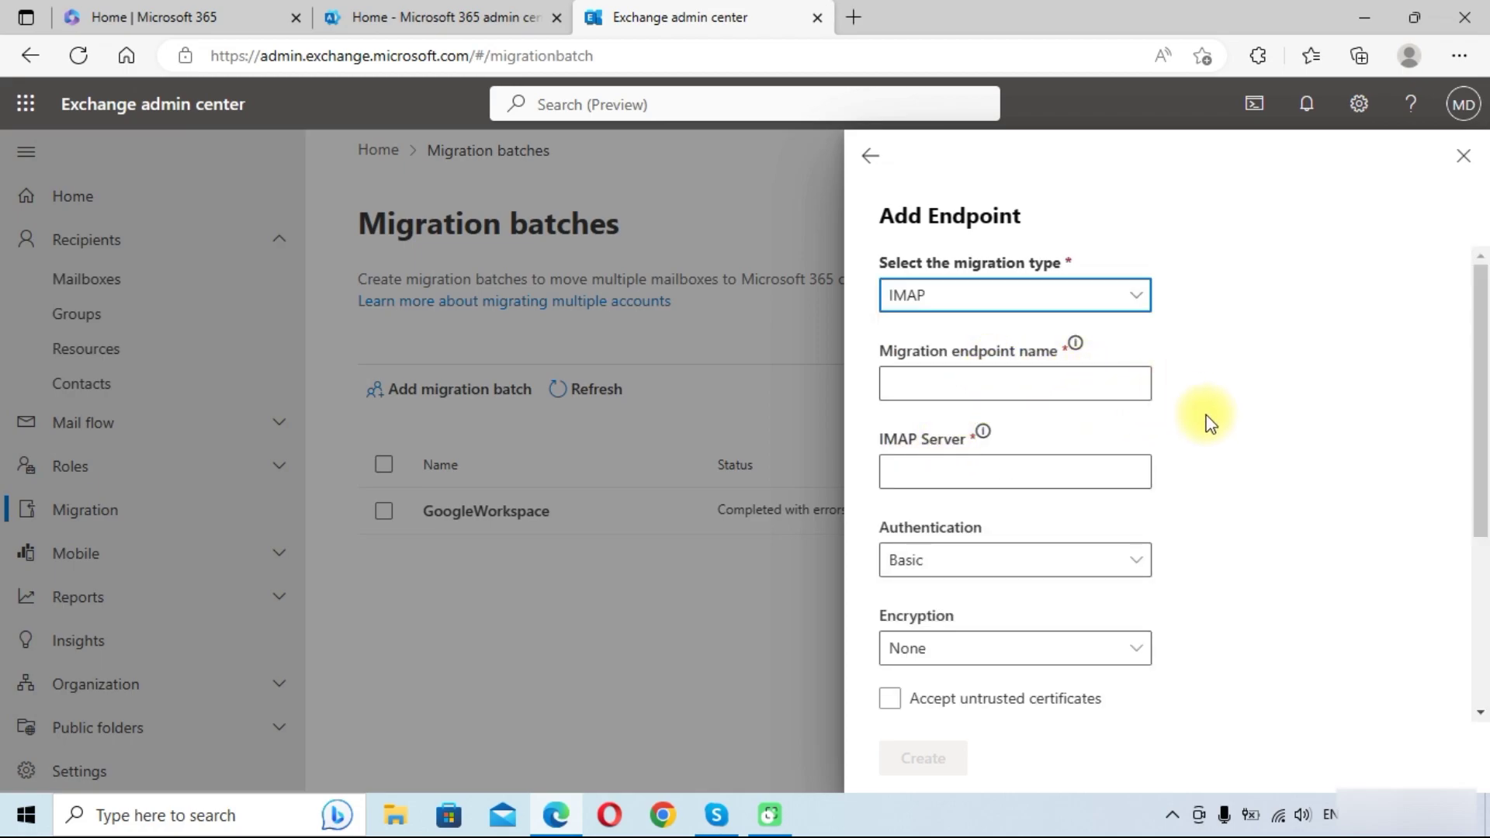
{"action": "left_click", "coordinate": [980, 370]}
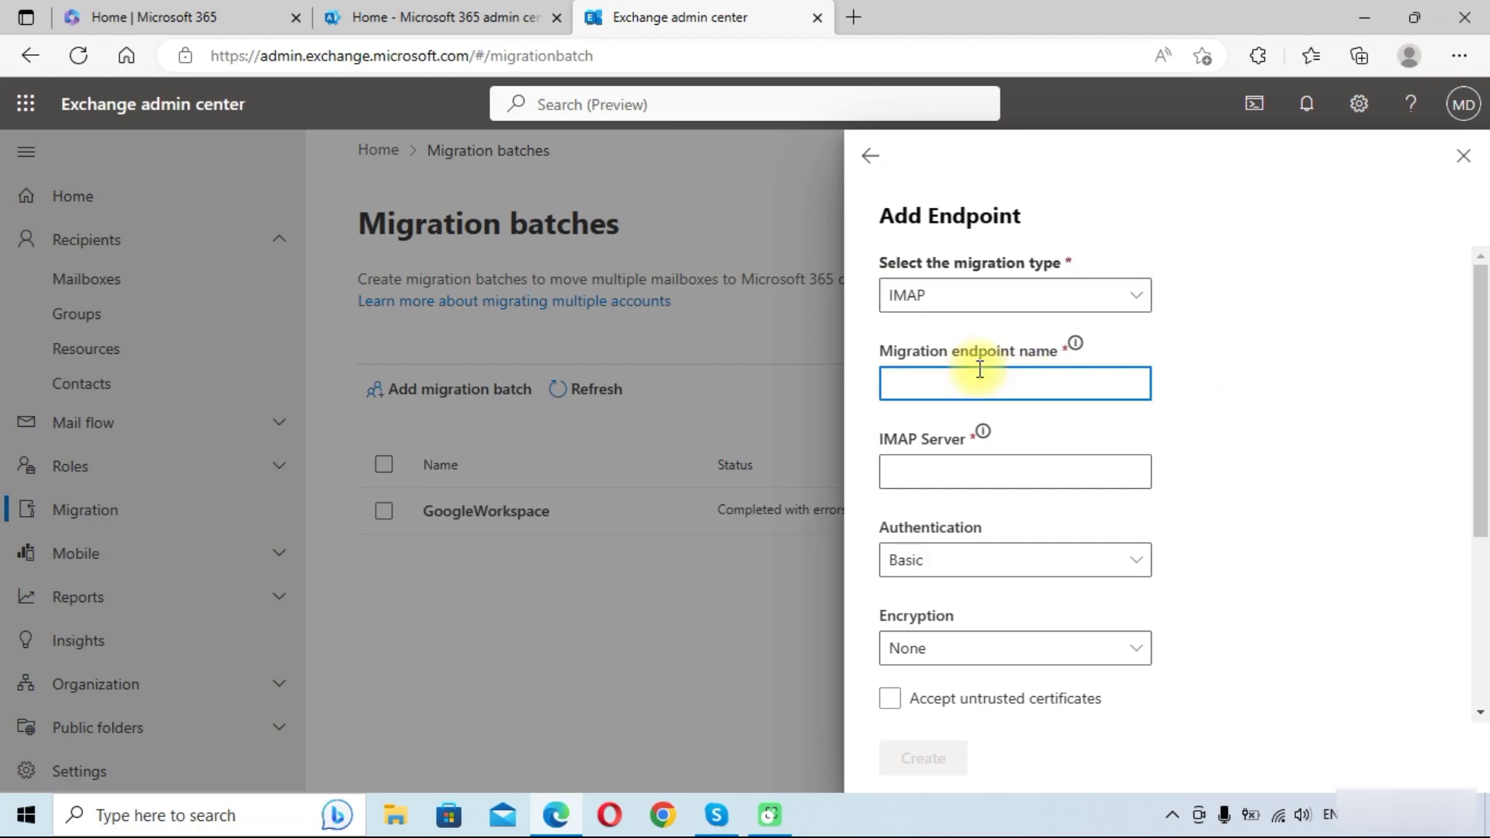
{"action": "type", "text": "Migration"}
{"action": "key", "text": "Tab"}
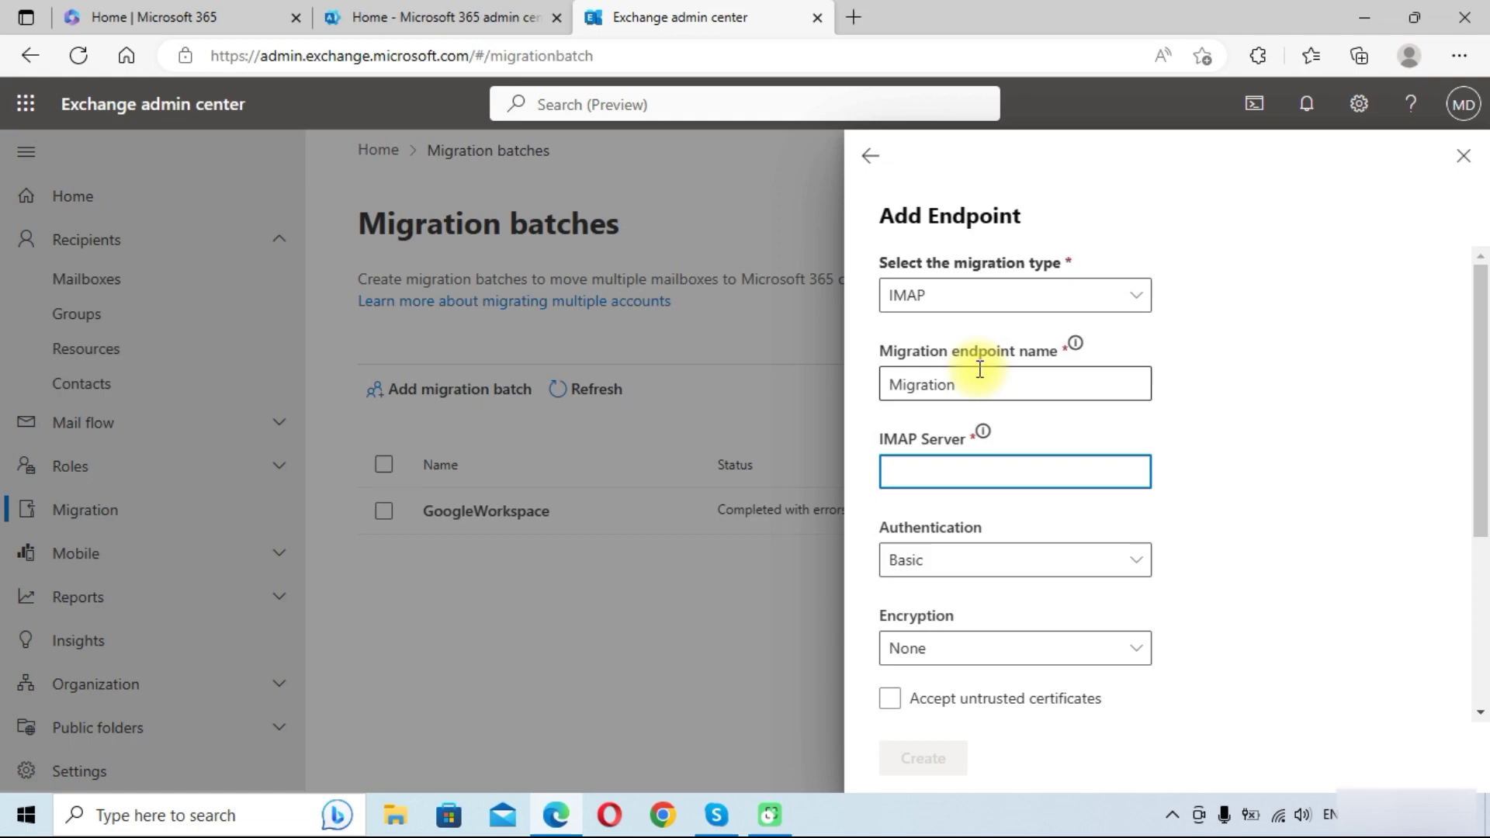
{"action": "type", "text": "imap.gmail.com"}
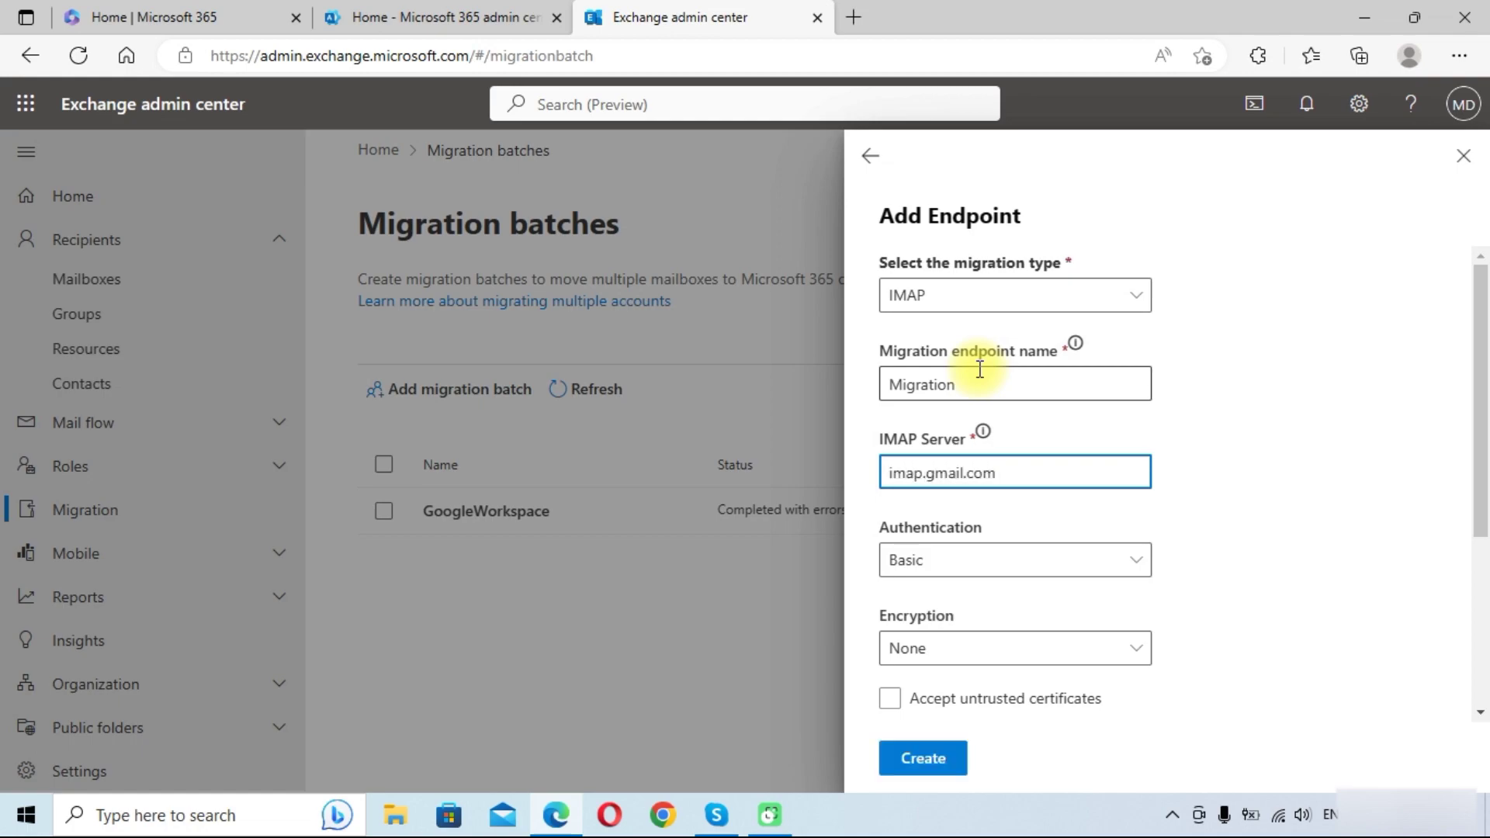
Step: Keep Basic authentication, set SSL encryption on port 993, and accept untrusted certificates
{"action": "scroll", "coordinate": [985, 559], "scroll_direction": "down", "scroll_amount": 2}
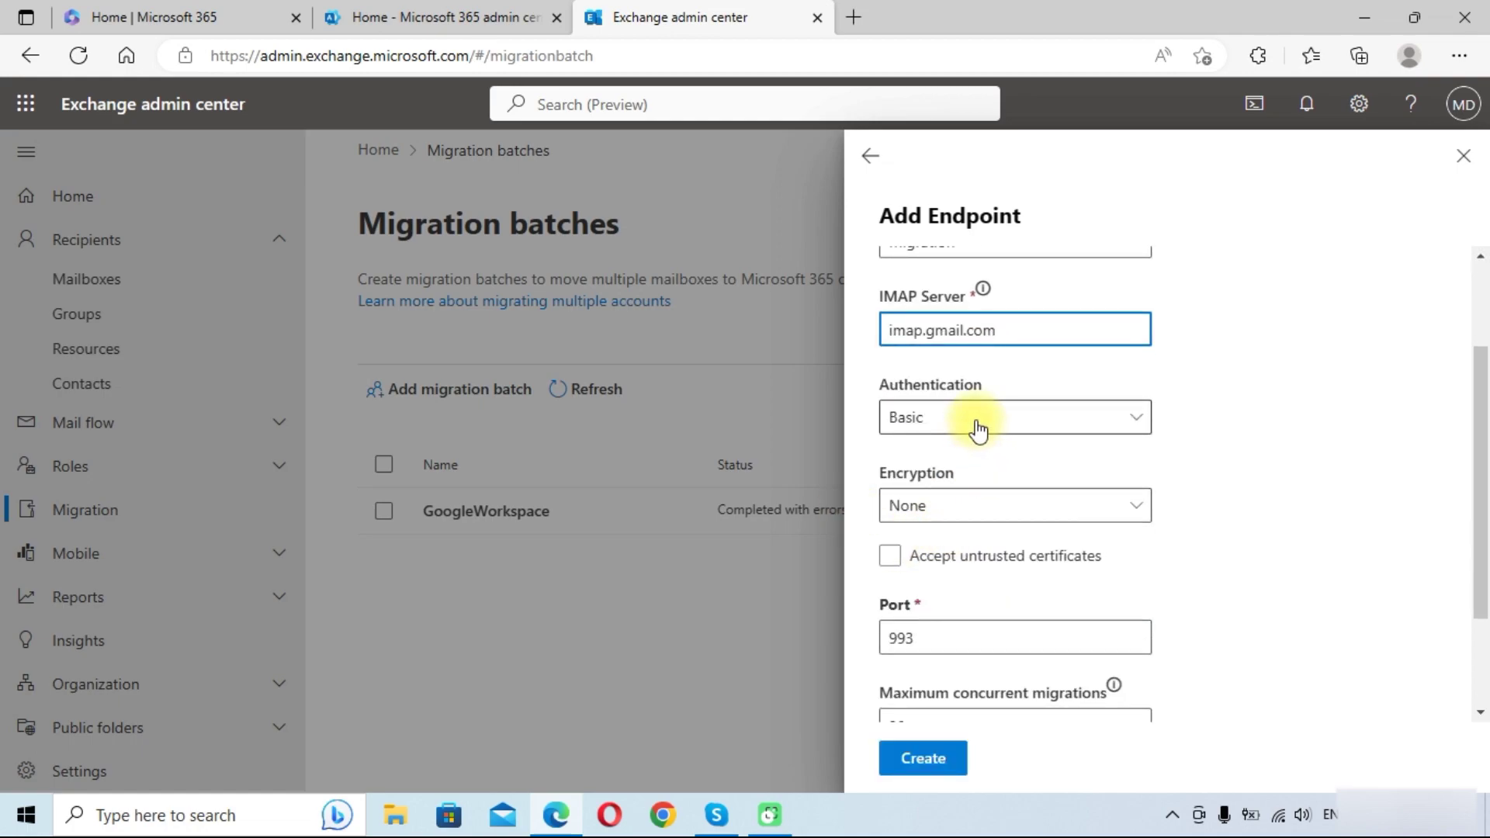
{"action": "left_click", "coordinate": [976, 426]}
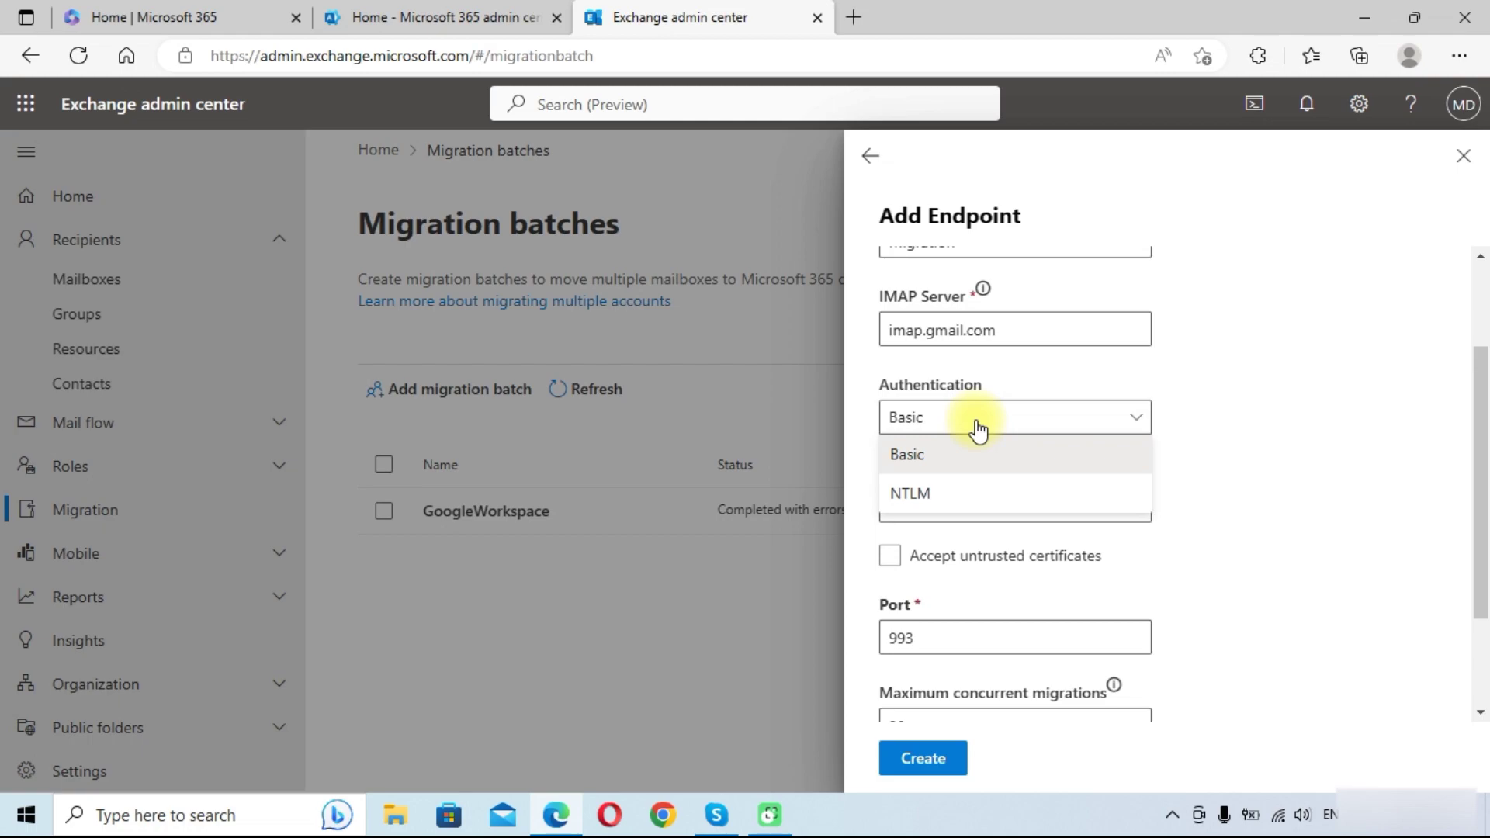
{"action": "left_click", "coordinate": [976, 426]}
{"action": "scroll", "coordinate": [984, 444], "scroll_direction": "down", "scroll_amount": 2}
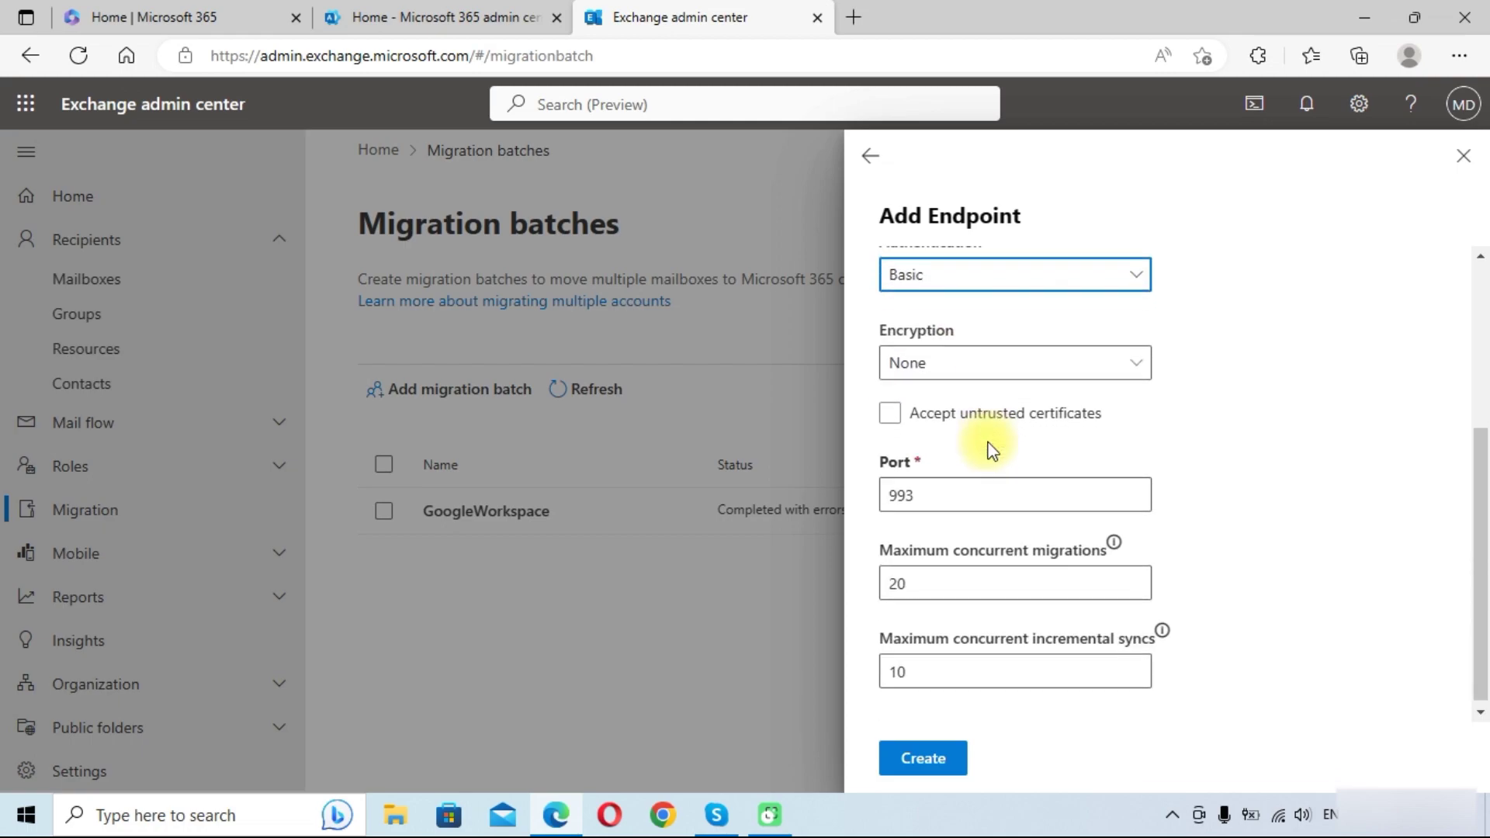
{"action": "left_click", "coordinate": [976, 386]}
{"action": "left_click", "coordinate": [975, 379]}
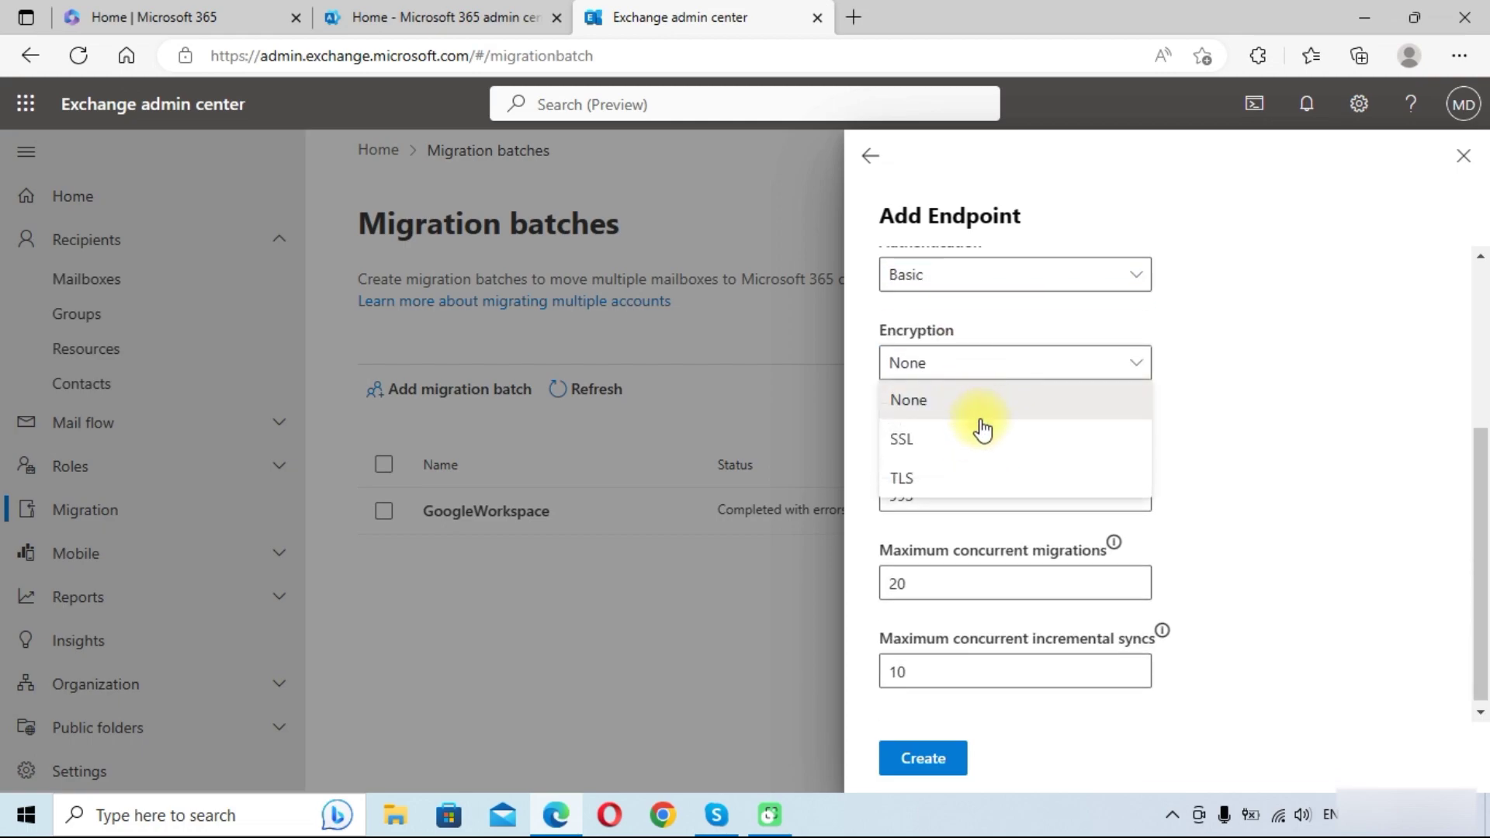
{"action": "left_click", "coordinate": [973, 435]}
{"action": "left_click", "coordinate": [890, 414]}
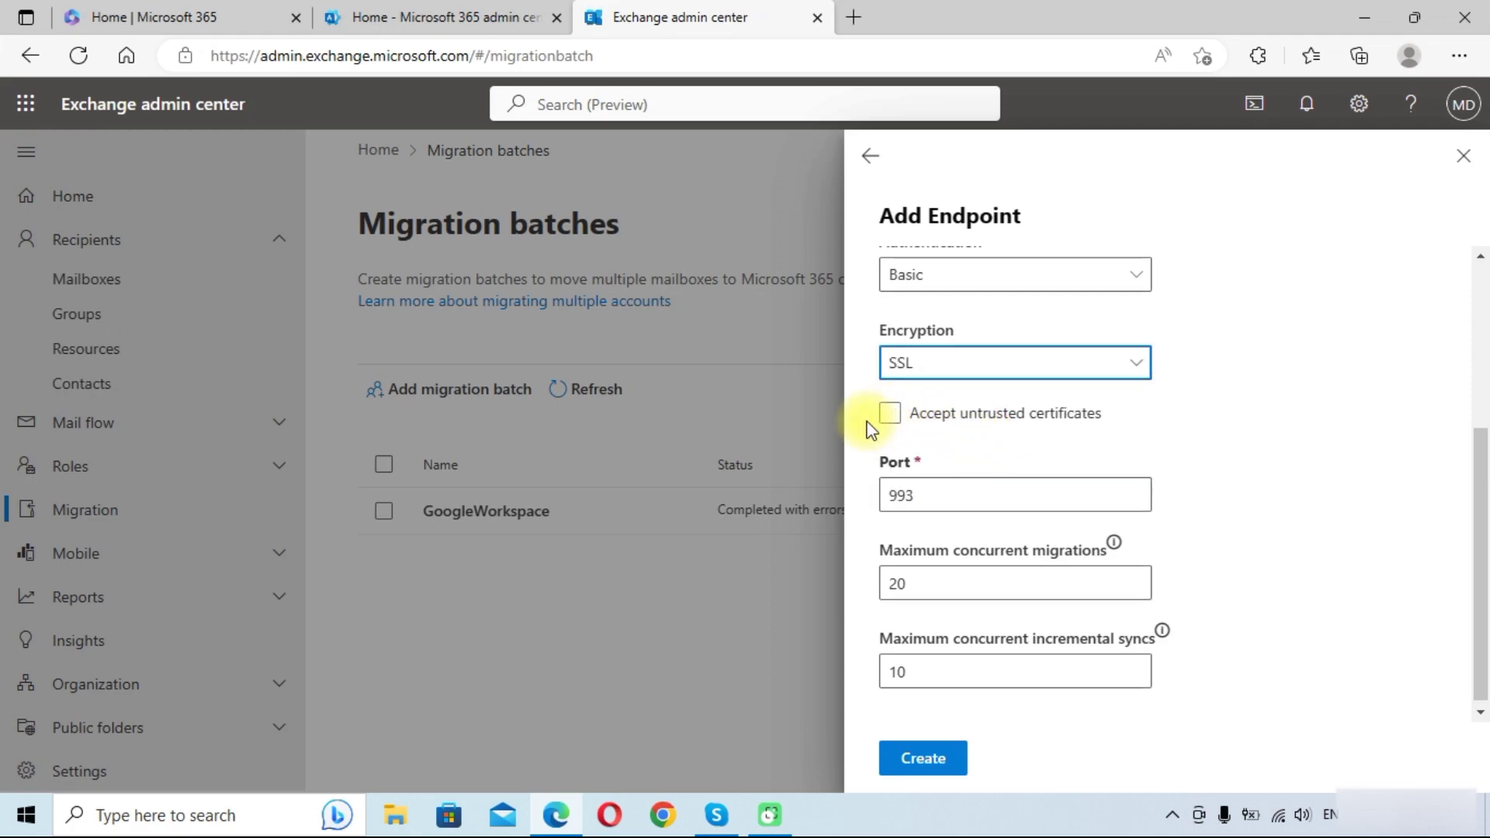
{"action": "left_click", "coordinate": [889, 423]}
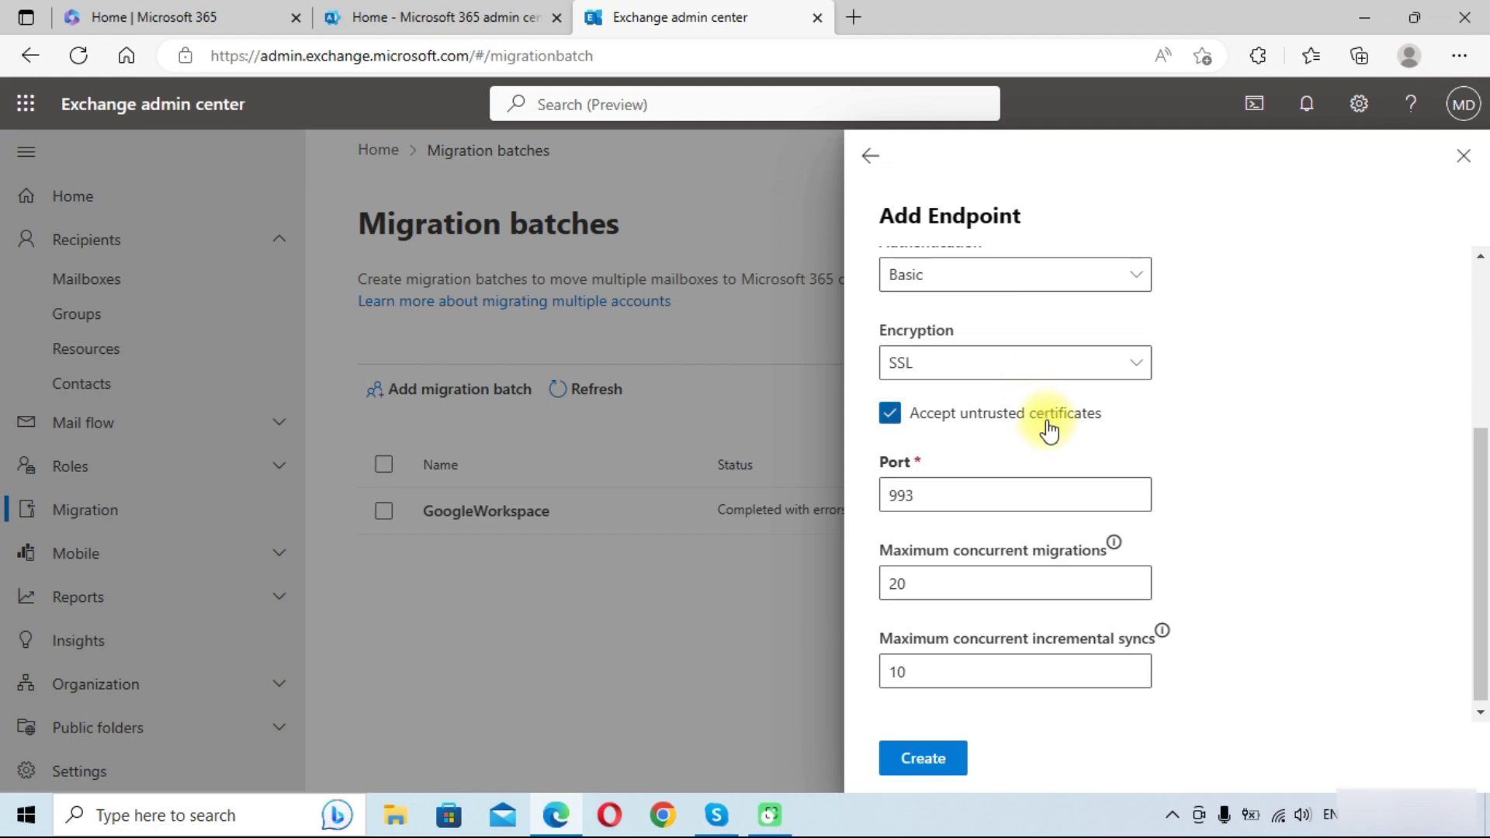
{"action": "left_click", "coordinate": [893, 487]}
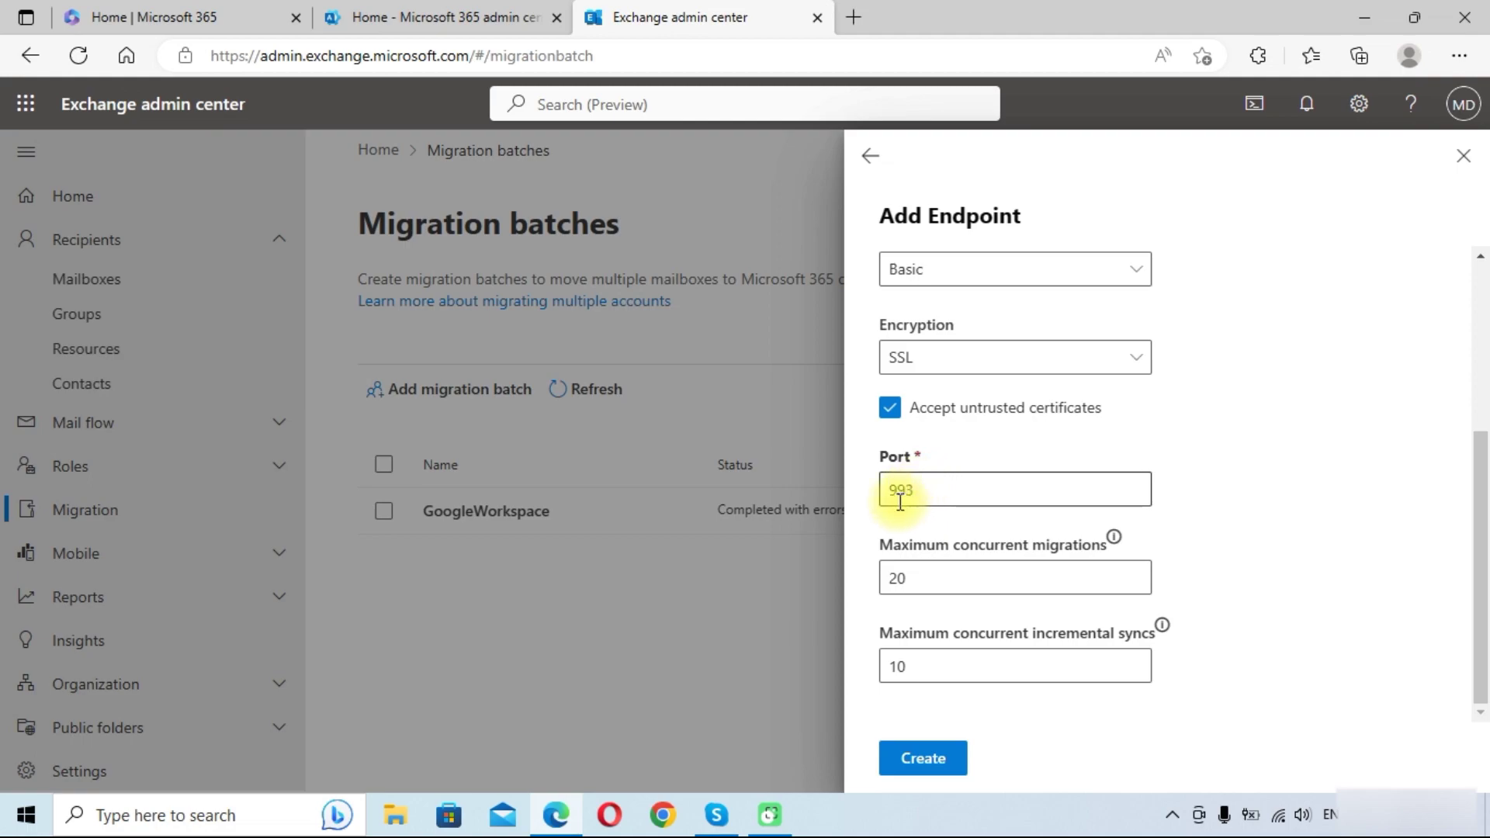
{"action": "scroll", "coordinate": [1051, 642], "scroll_direction": "up", "scroll_amount": 3}
{"action": "scroll", "coordinate": [1034, 562], "scroll_direction": "down", "scroll_amount": 2}
{"action": "scroll", "coordinate": [1034, 562], "scroll_direction": "down", "scroll_amount": 1}
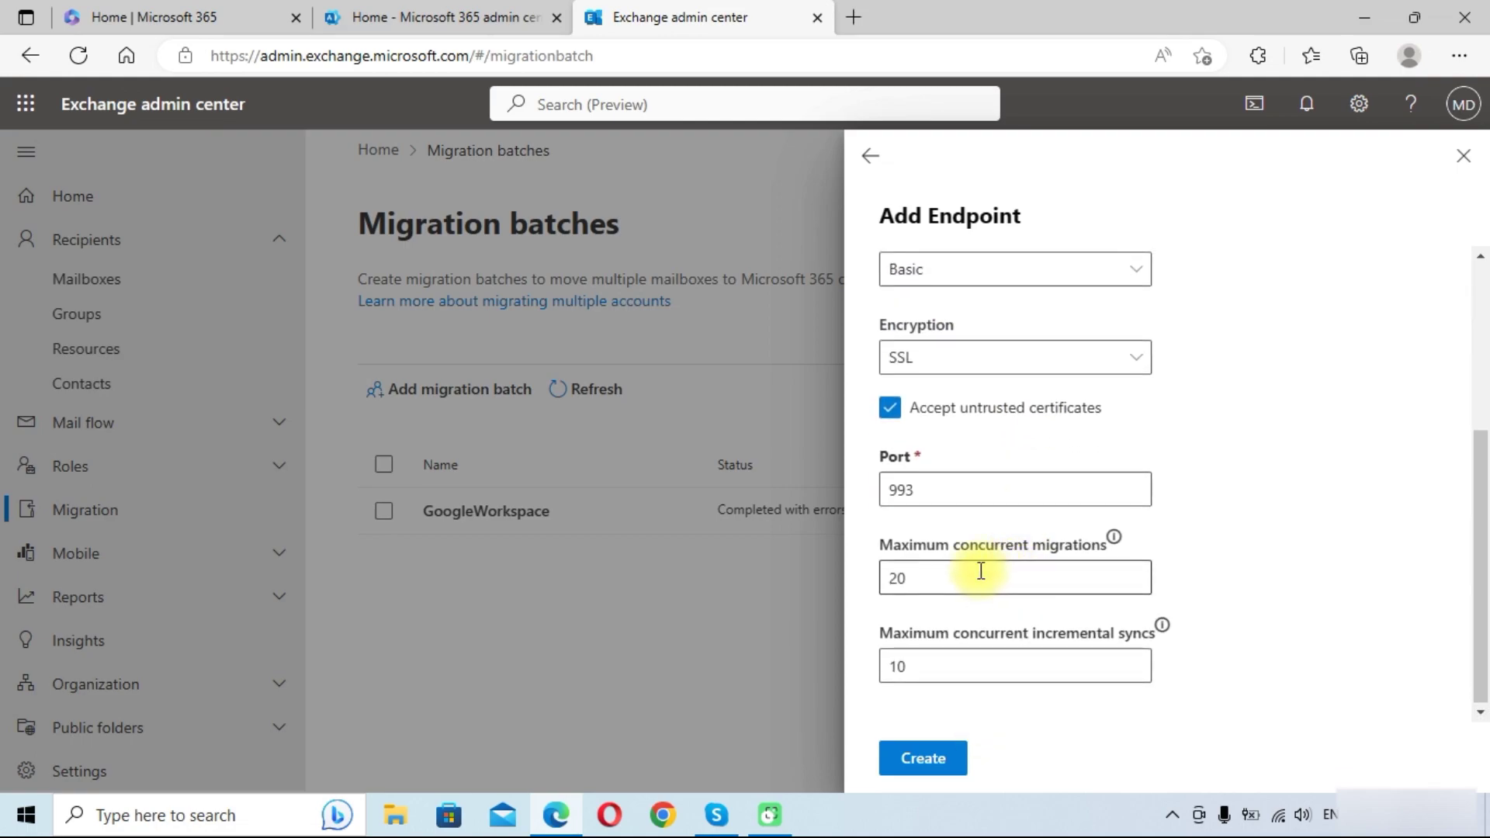
Step: Create the 'Migration' IMAP endpoint and return to the Endpoints list
{"action": "left_click", "coordinate": [916, 759]}
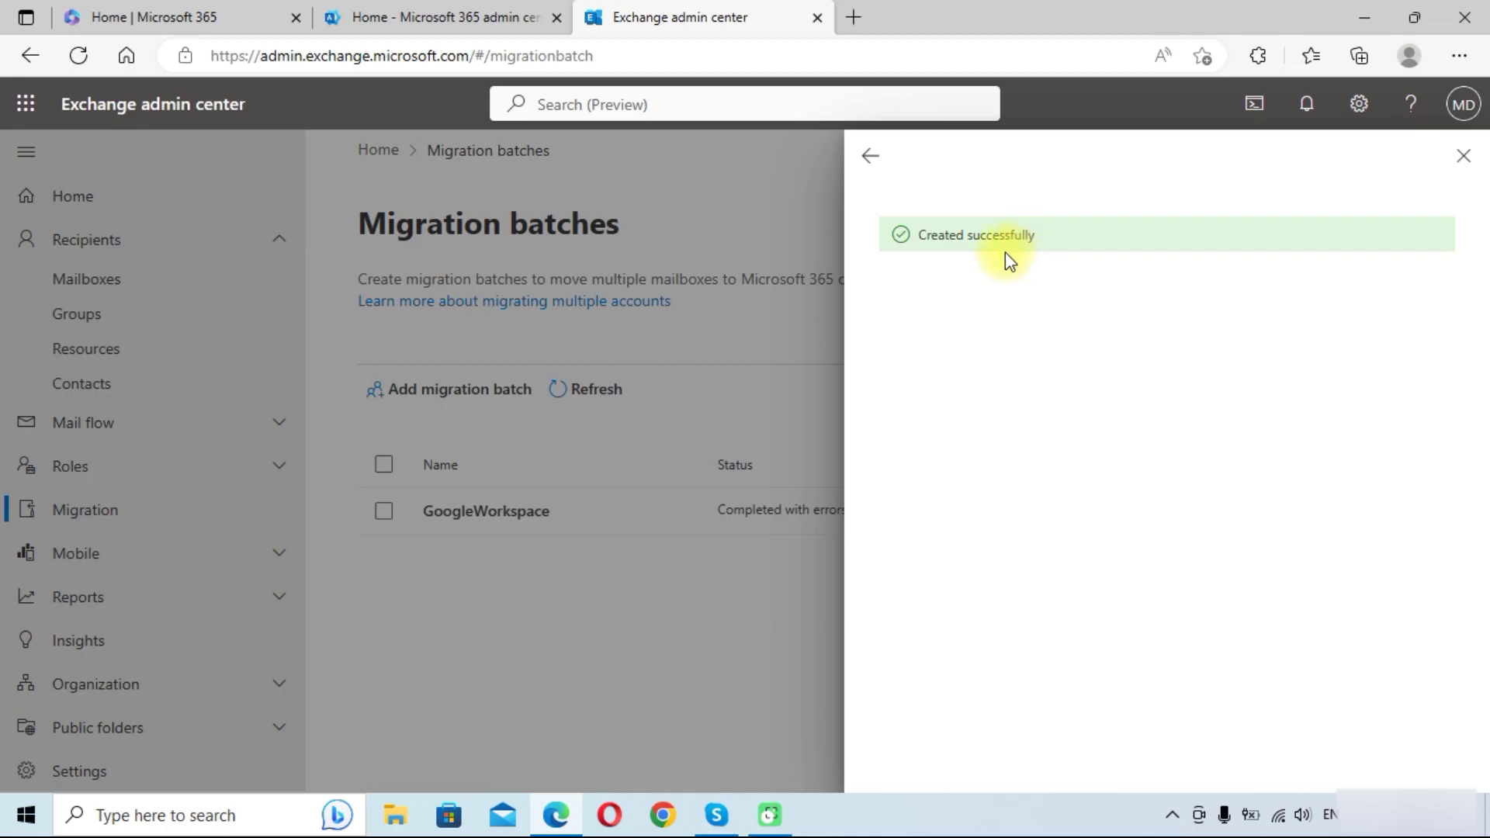
{"action": "left_click", "coordinate": [871, 157]}
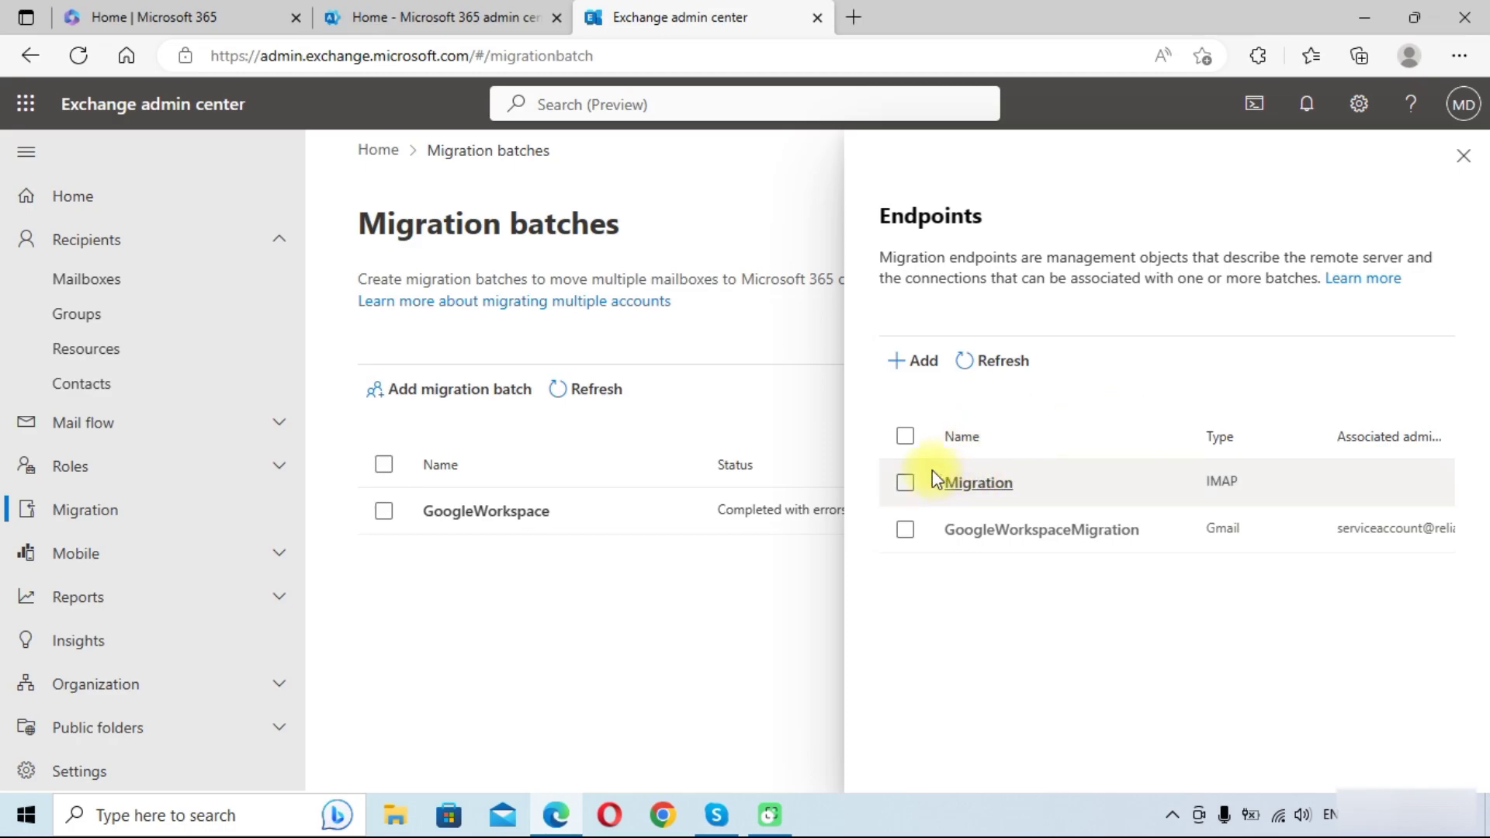
Step: Select the 'Migration' endpoint, delete it with confirmation, and go back to Endpoints
{"action": "left_click", "coordinate": [903, 487]}
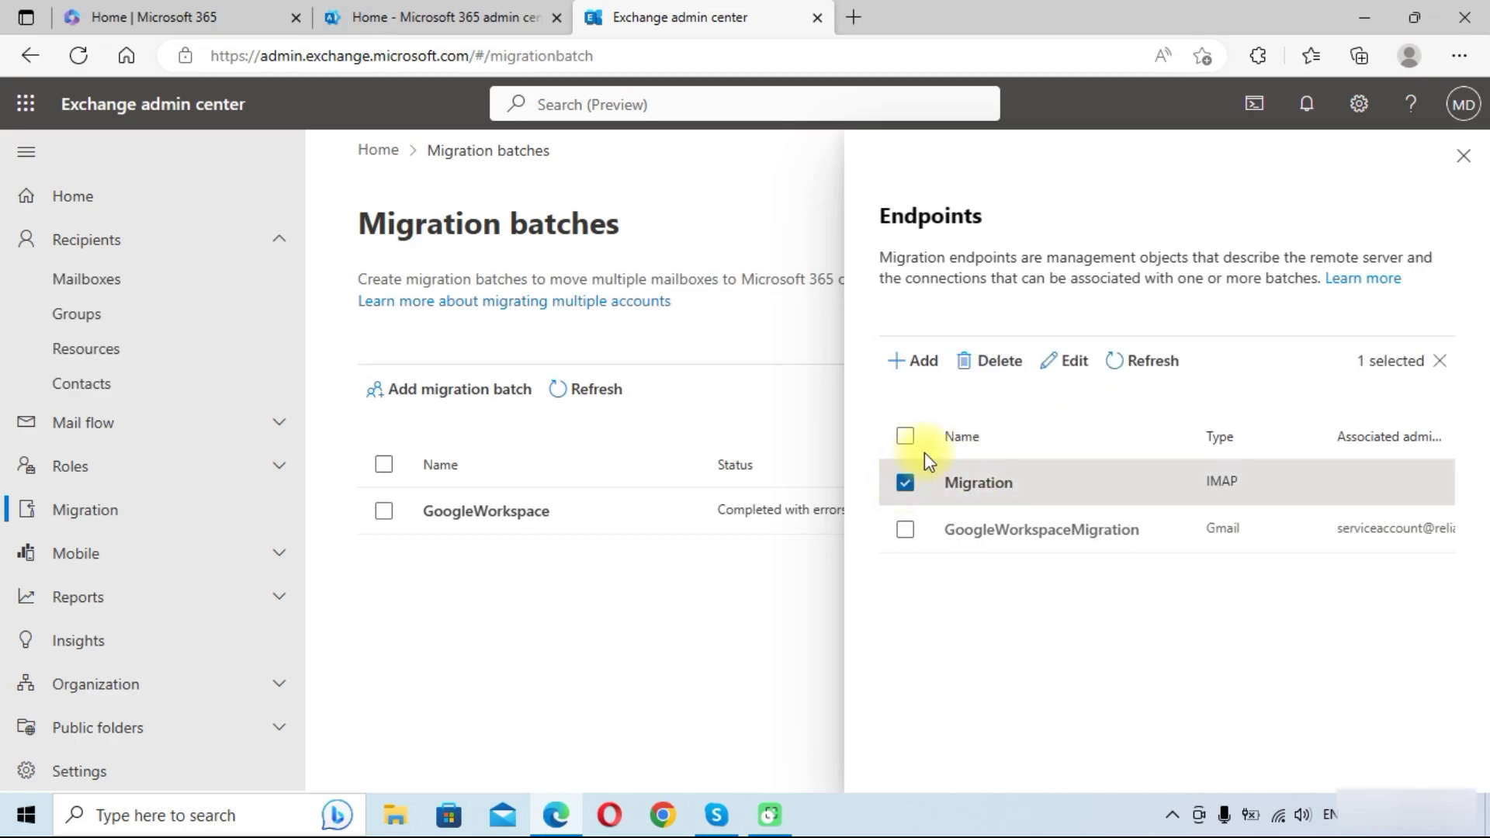
{"action": "left_click", "coordinate": [987, 375]}
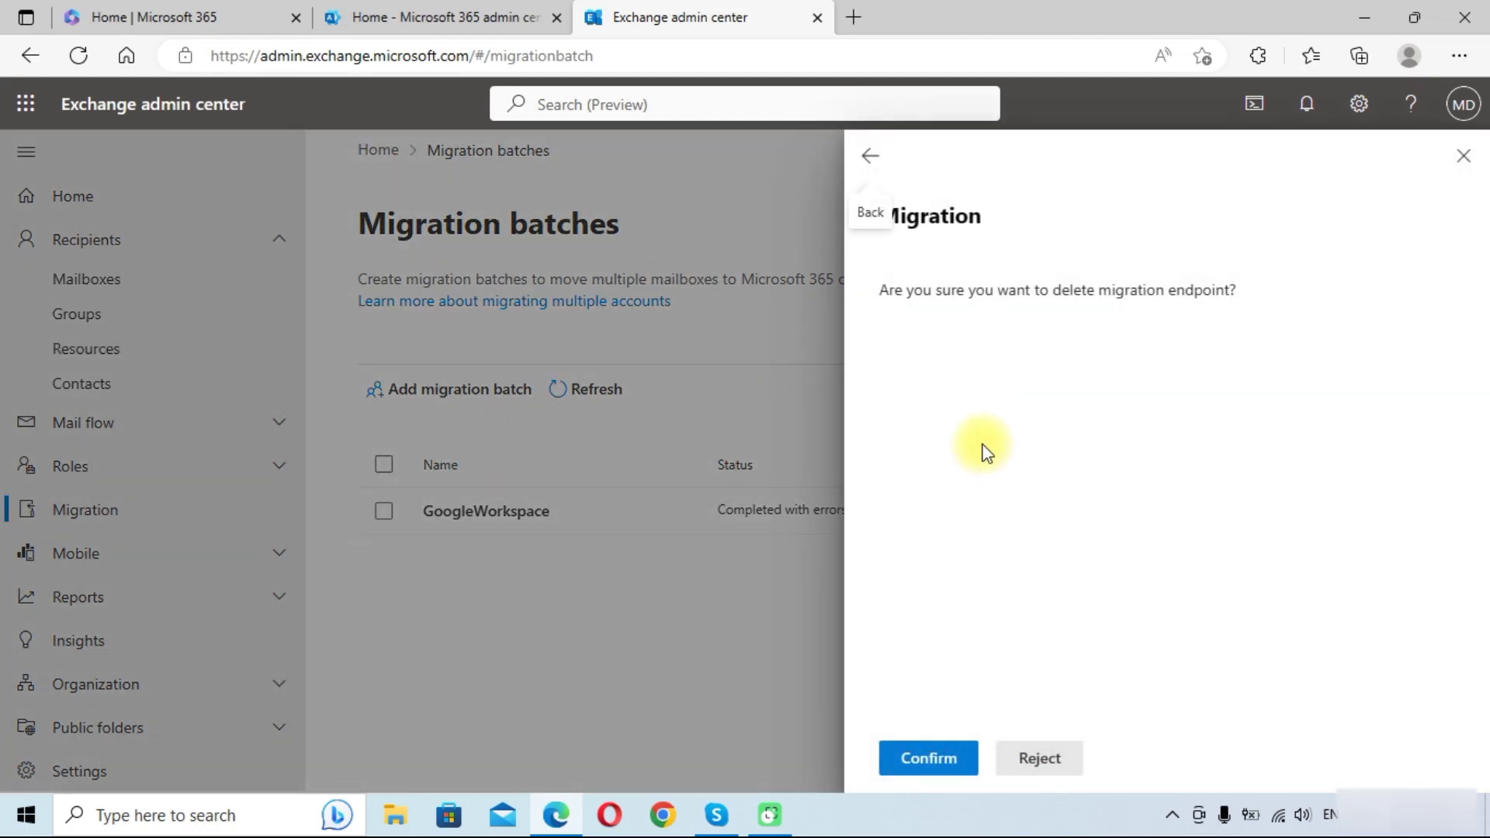
{"action": "left_click", "coordinate": [929, 758]}
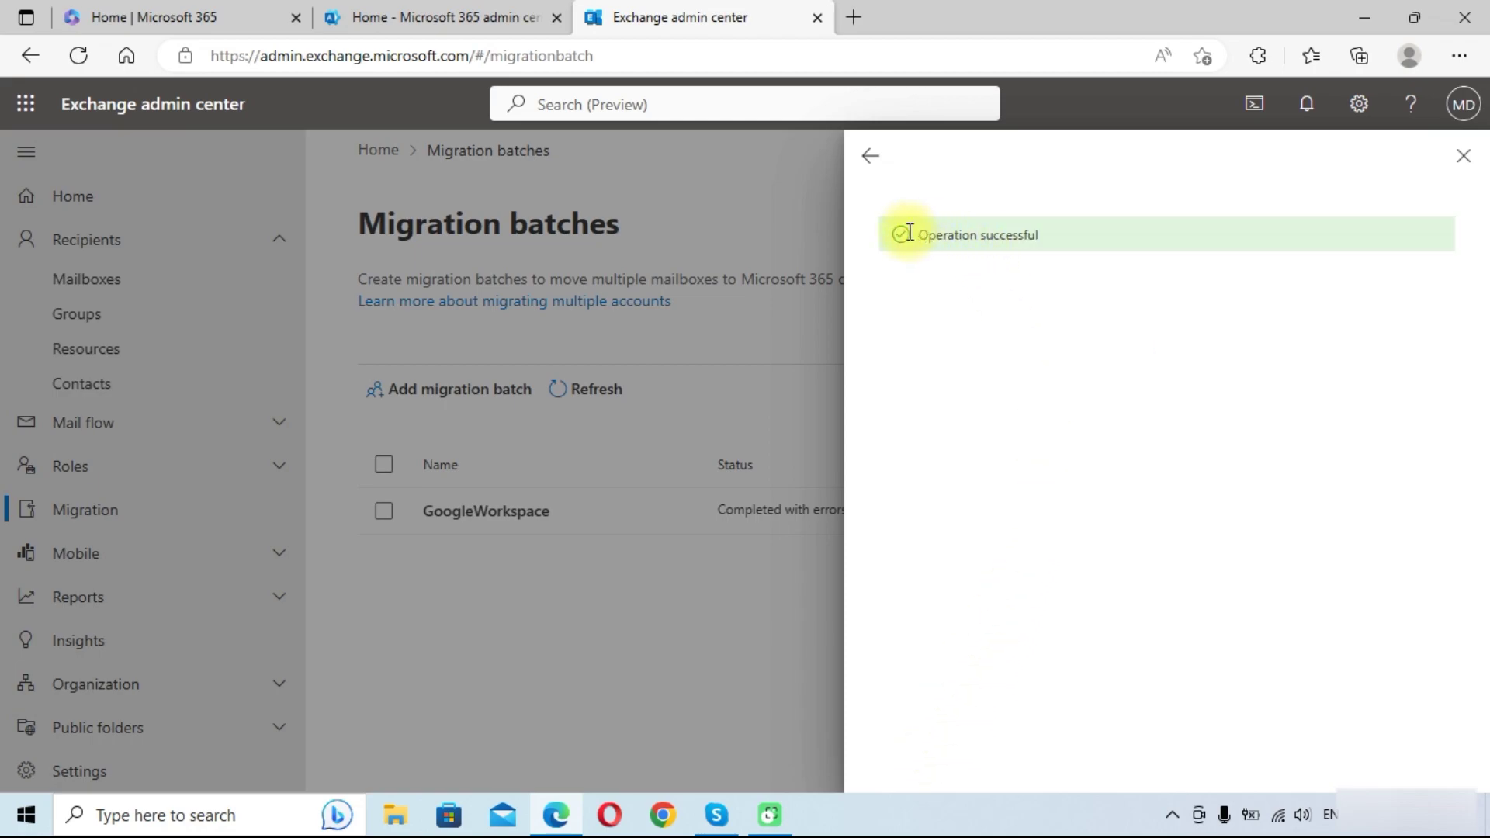
{"action": "left_click", "coordinate": [881, 162]}
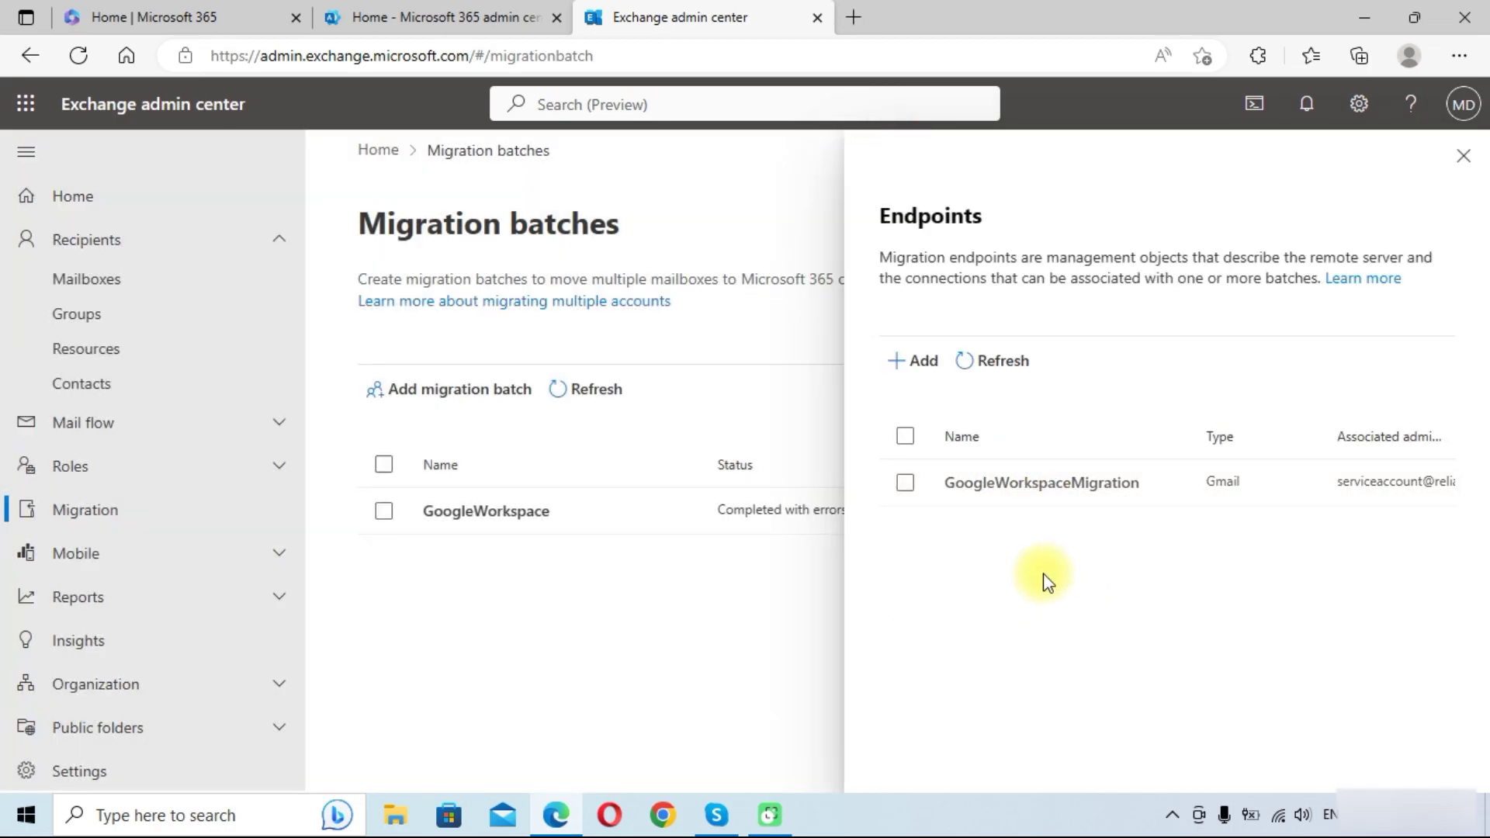